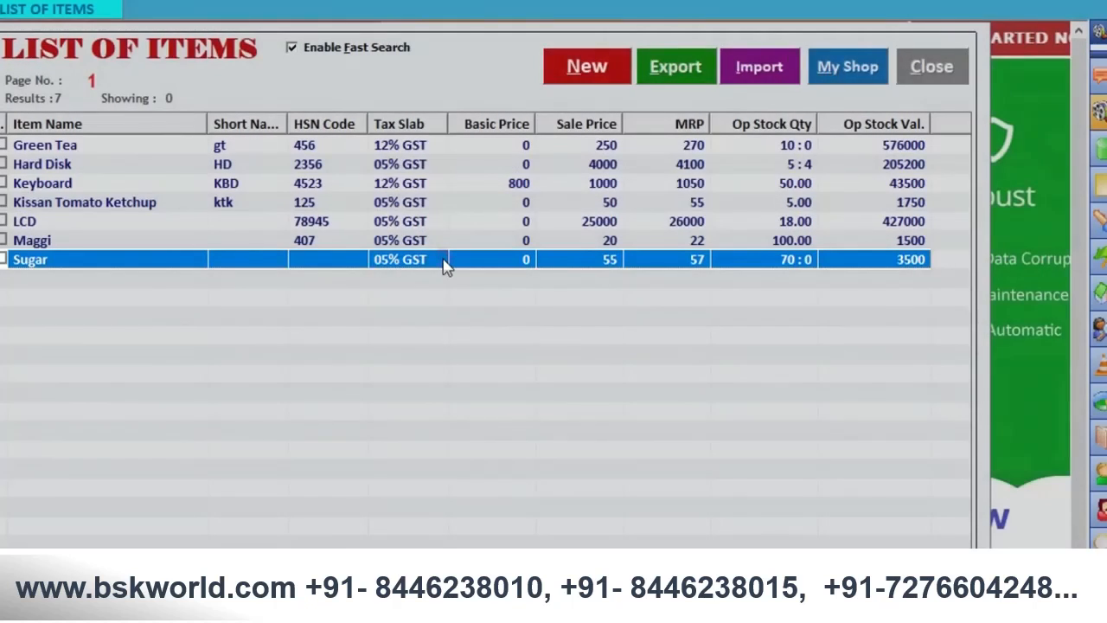
Open the Sugar item and set its minimum level to 30, maximum level to 150 and reorder level to 60.
double_click(443, 260)
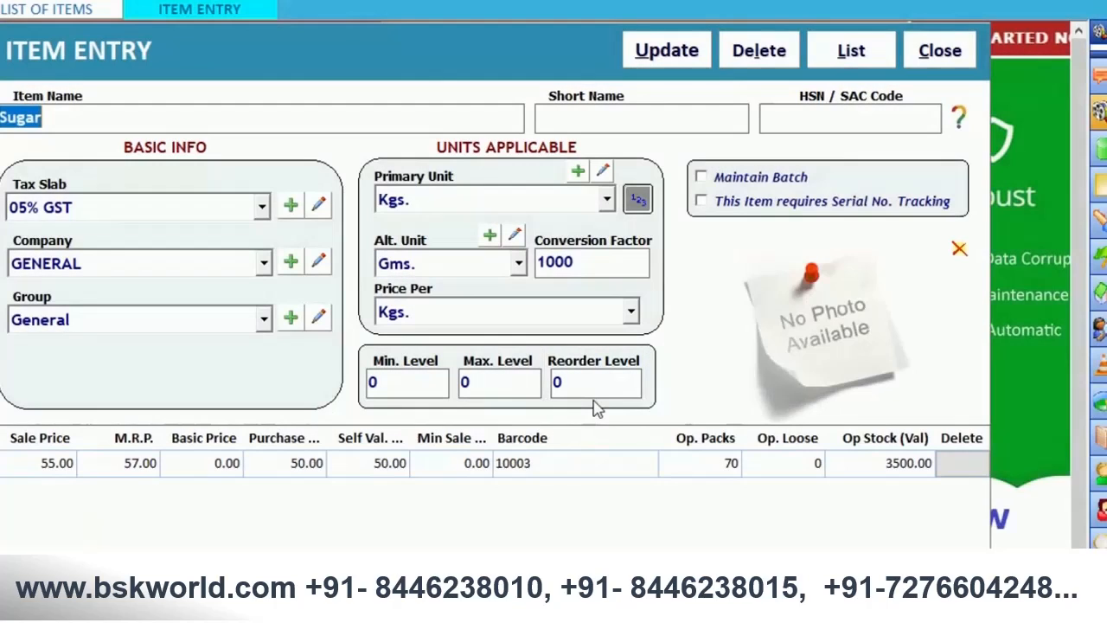
click(396, 383)
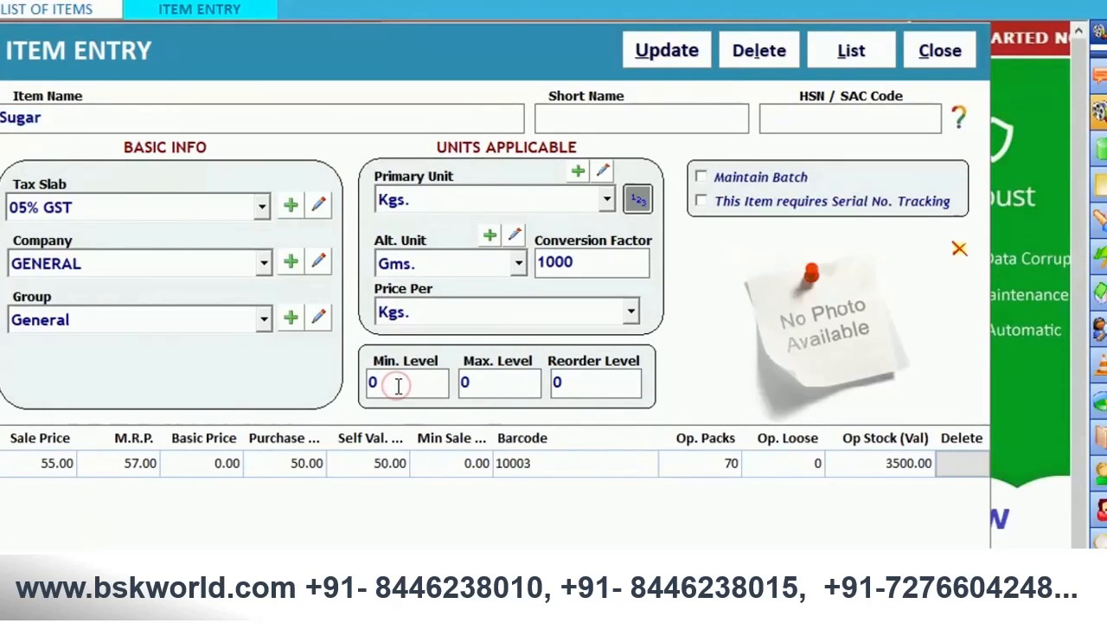
key(BackSpace)
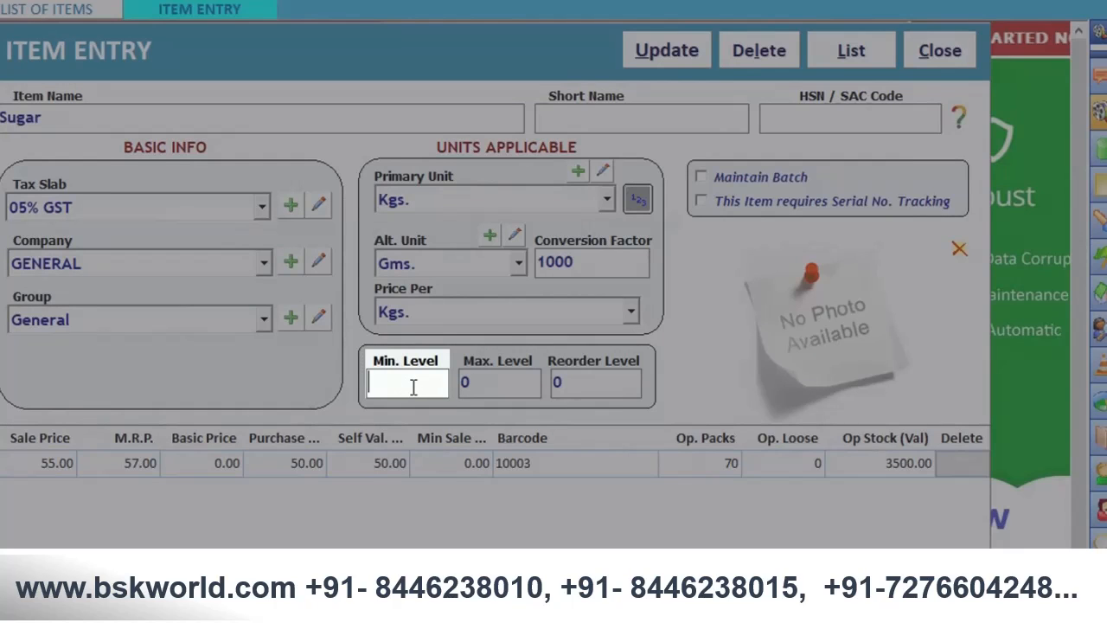
text(30)
key(Tab)
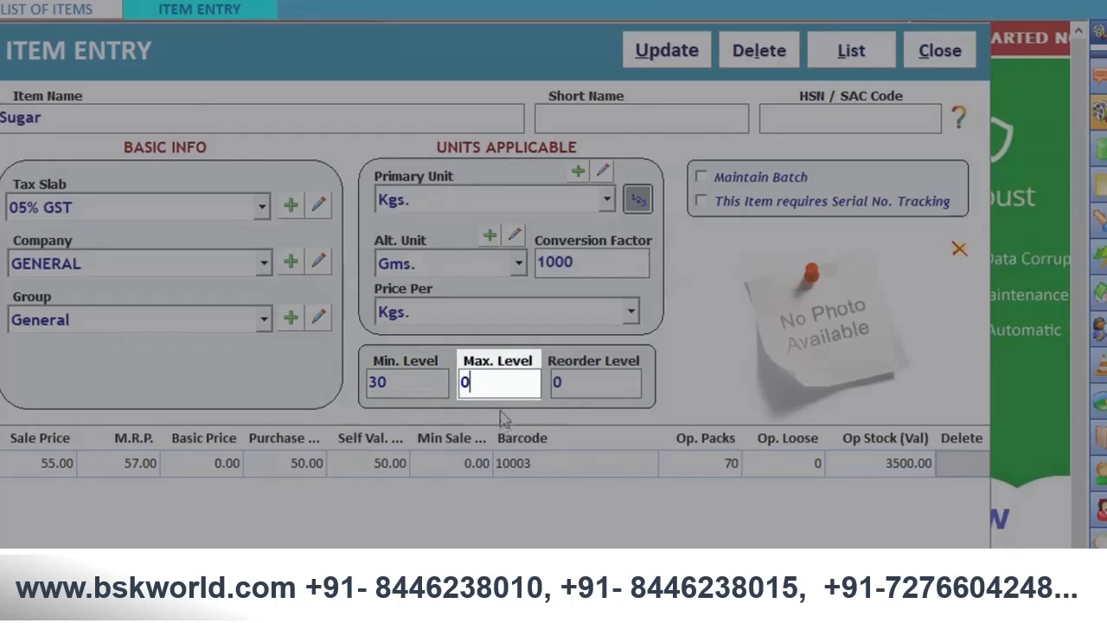
key(BackSpace)
text(150)
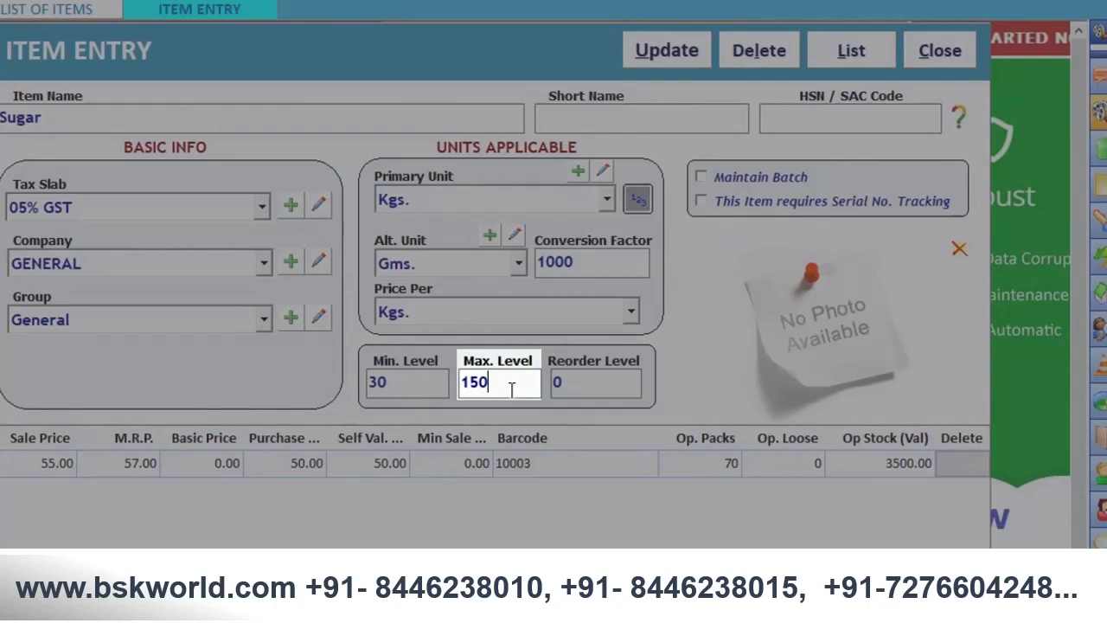
key(Tab)
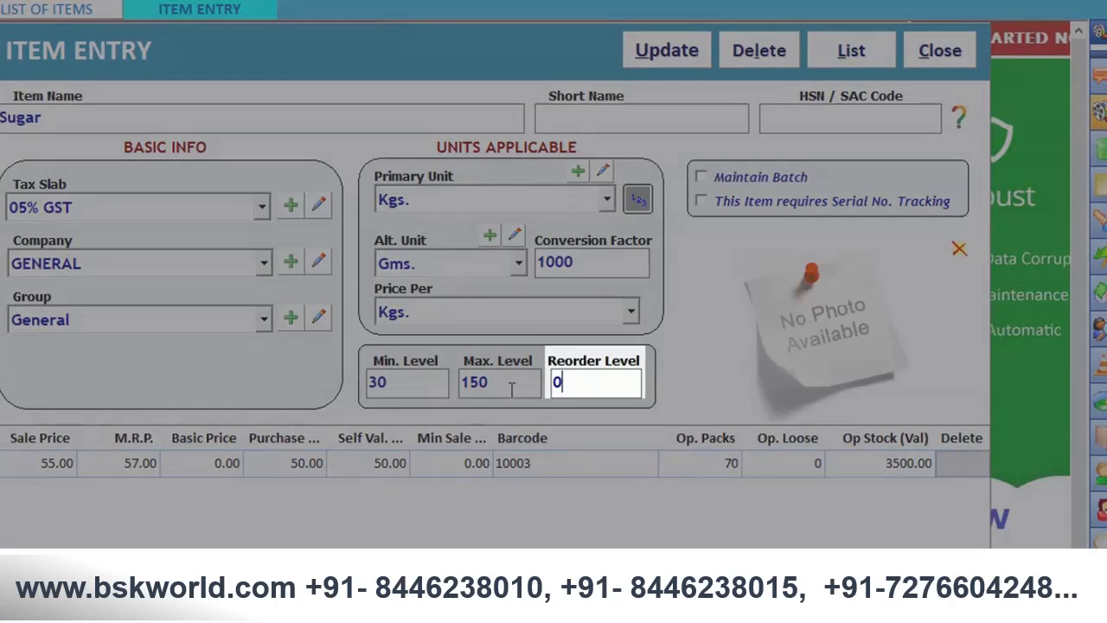
key(BackSpace)
text(60)
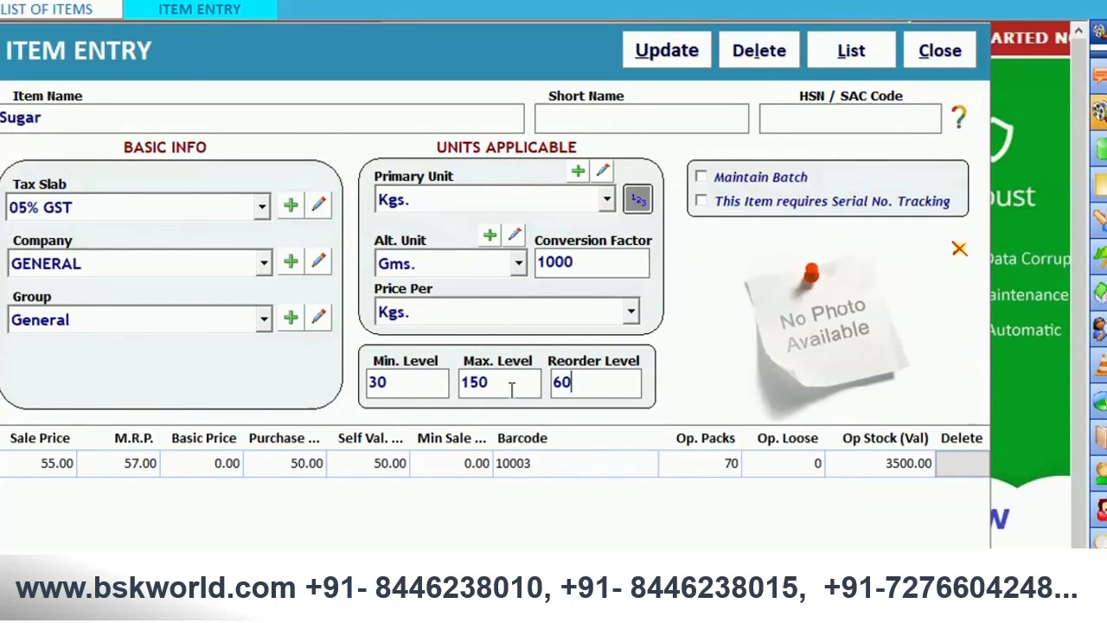
Save the updated Sugar item and close its entry form.
click(675, 51)
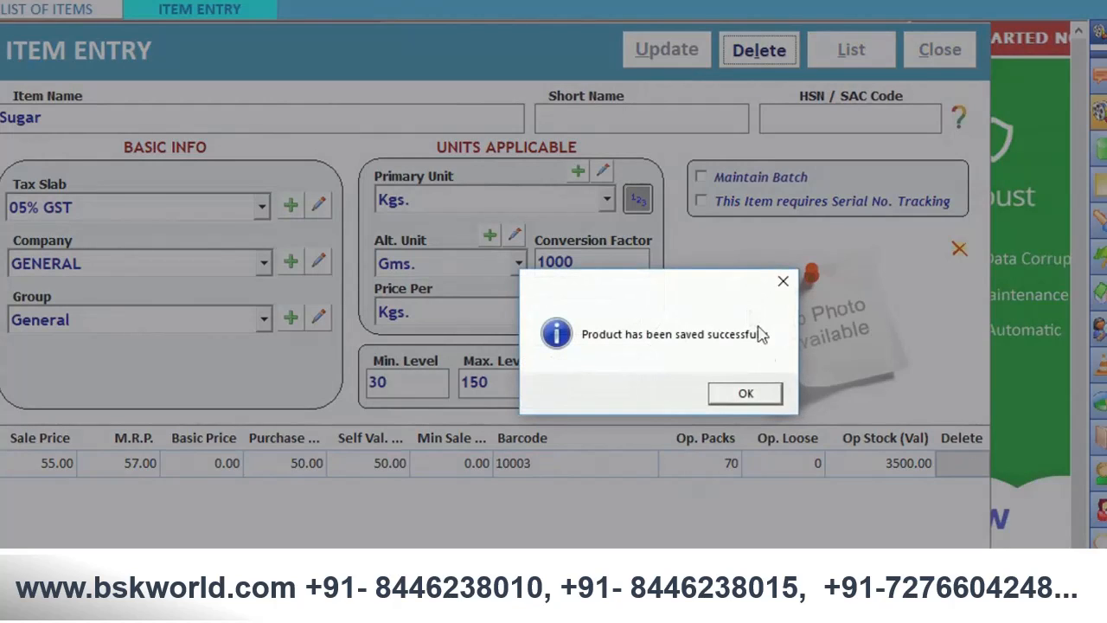
click(745, 395)
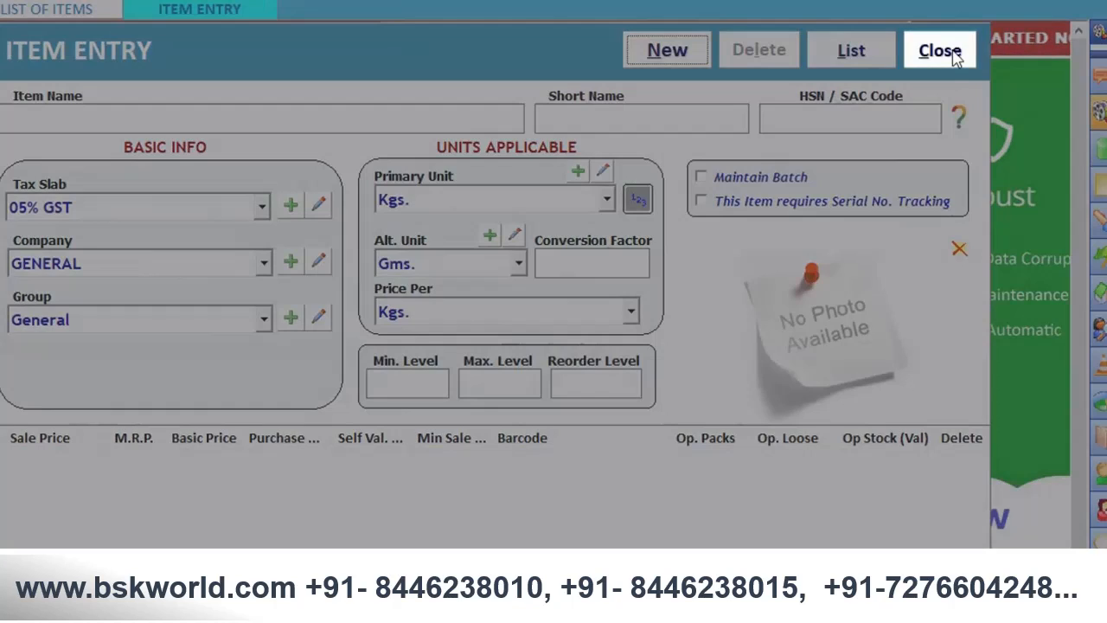
click(944, 52)
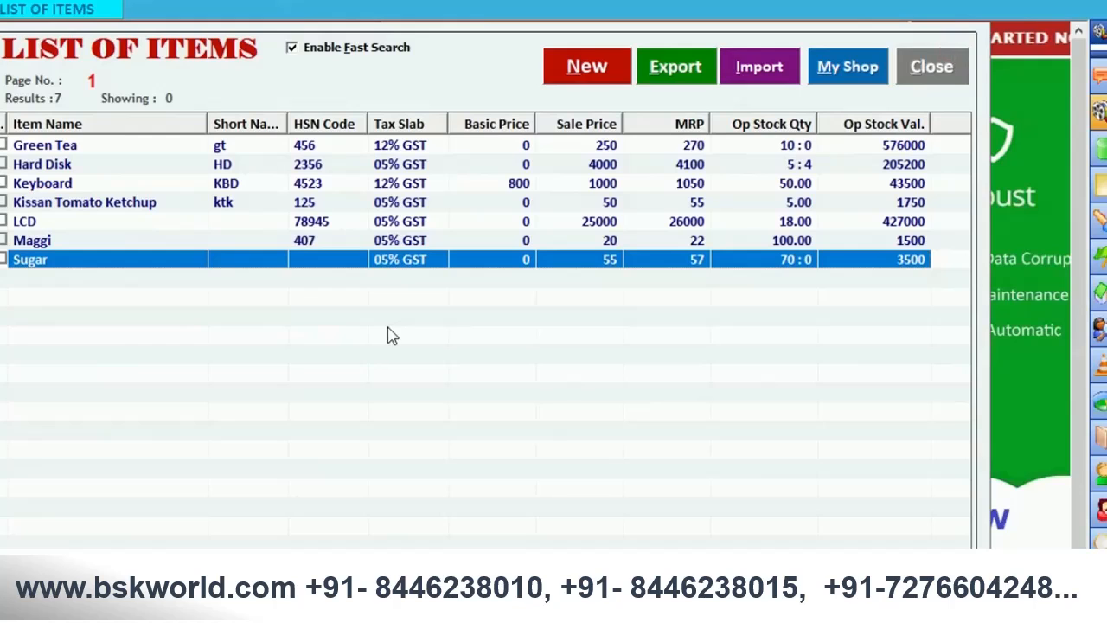
Open the Maggi item and set its minimum level to 30, maximum level to 120 and reorder level to 35.
double_click(412, 243)
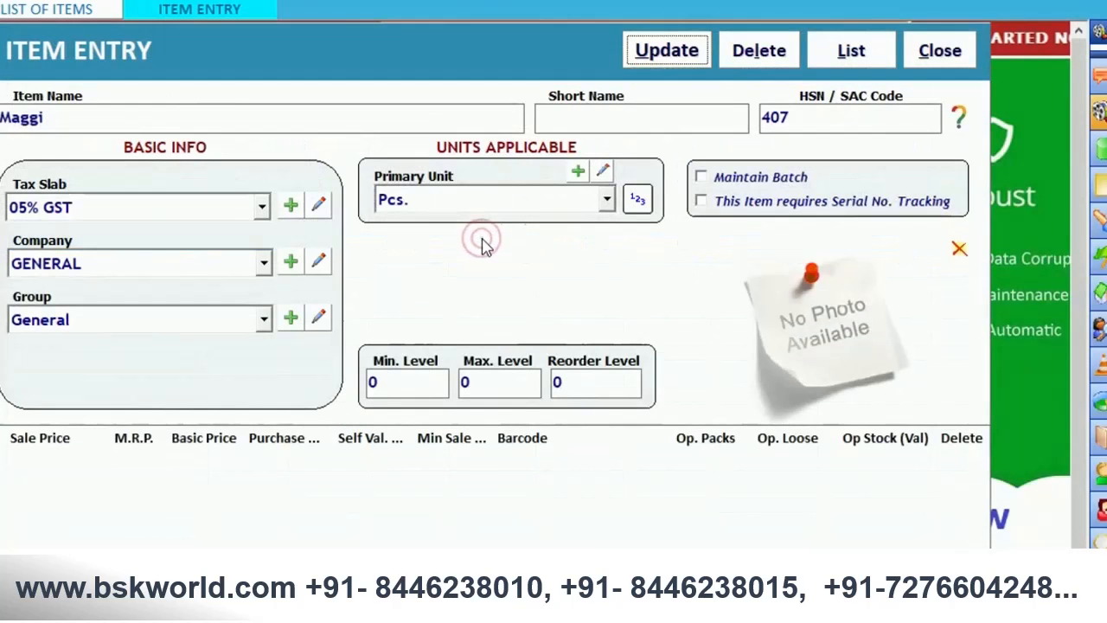
click(395, 378)
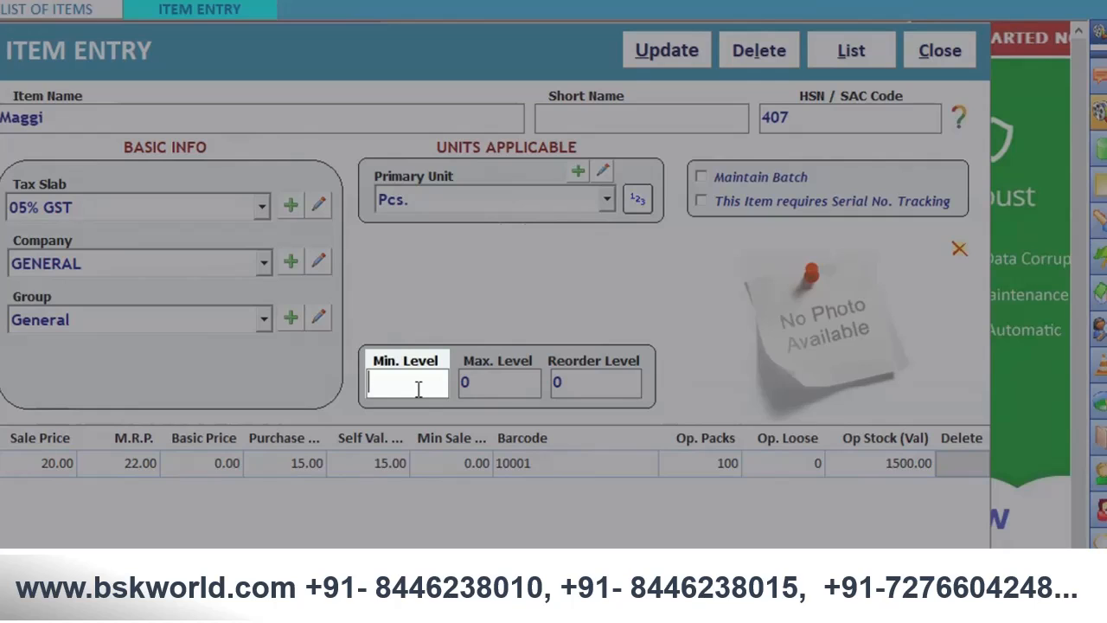
text(30)
key(Tab)
text(120)
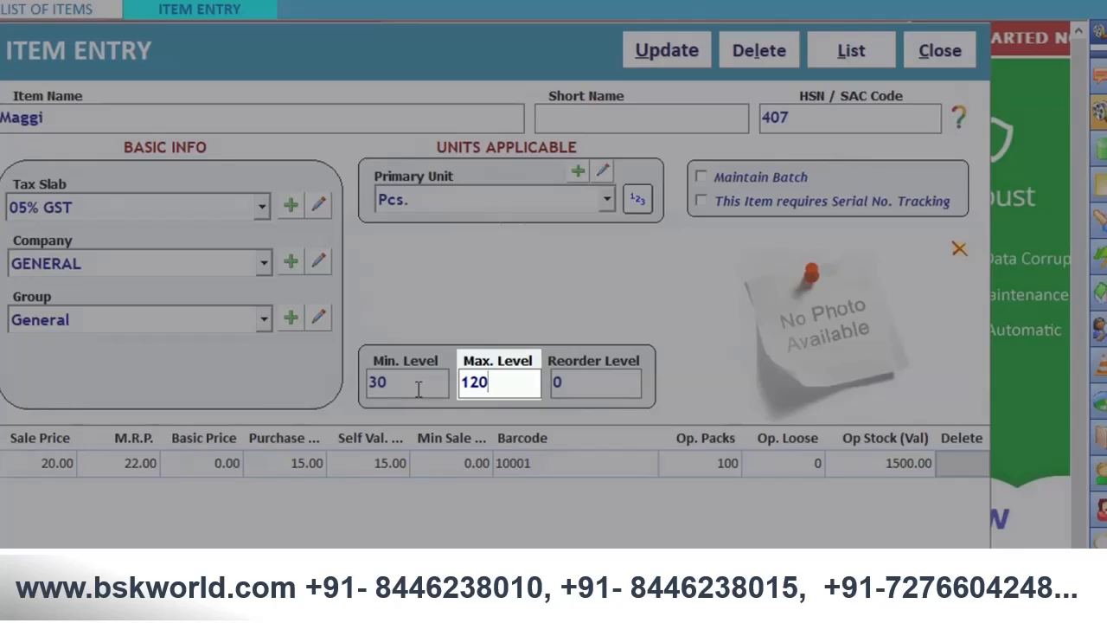
key(Tab)
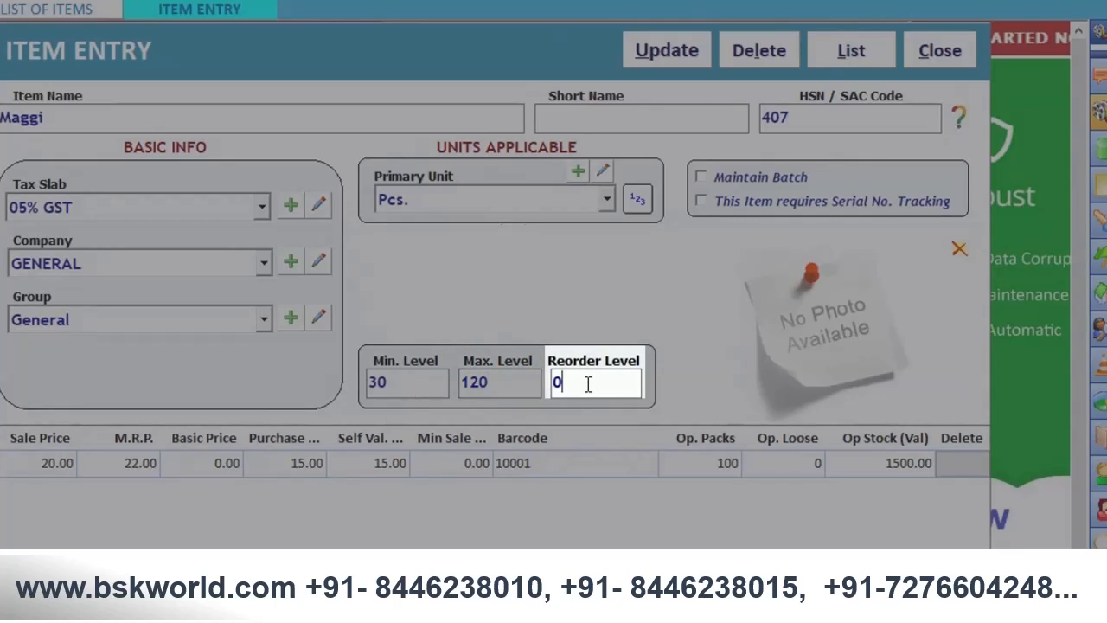
key(BackSpace)
text(35)
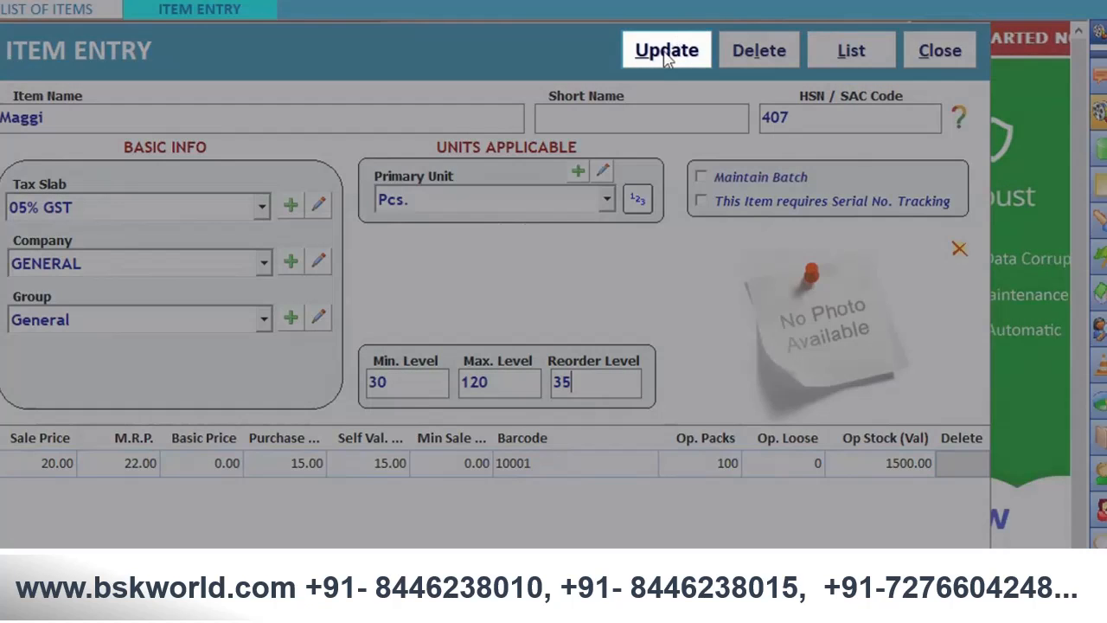
Save the updated Maggi item, then close its entry form and the list of items.
click(666, 52)
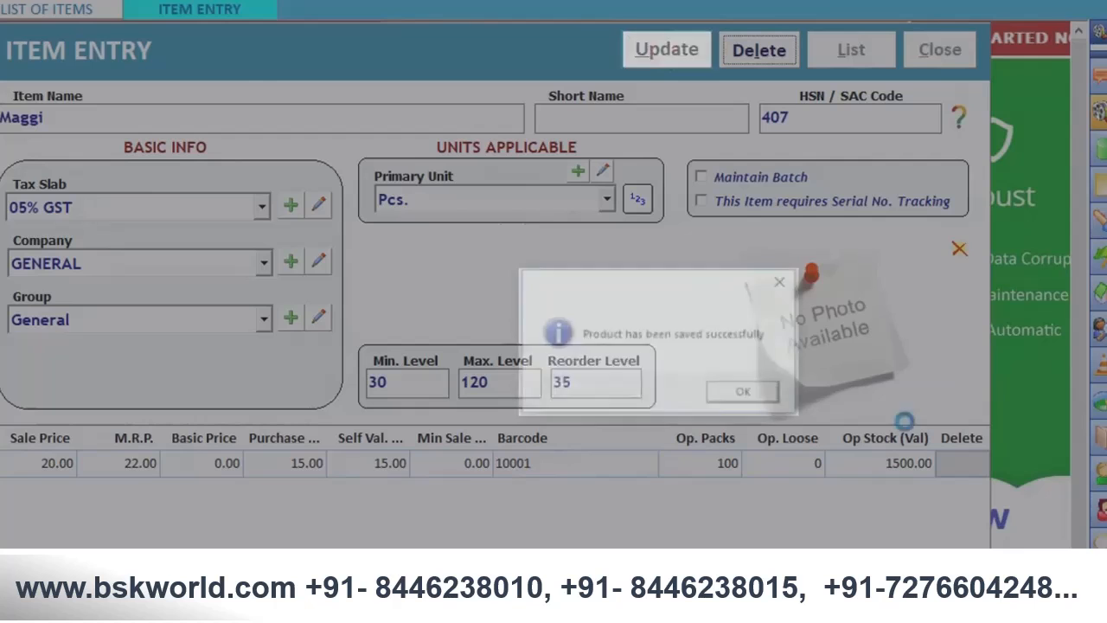
click(745, 394)
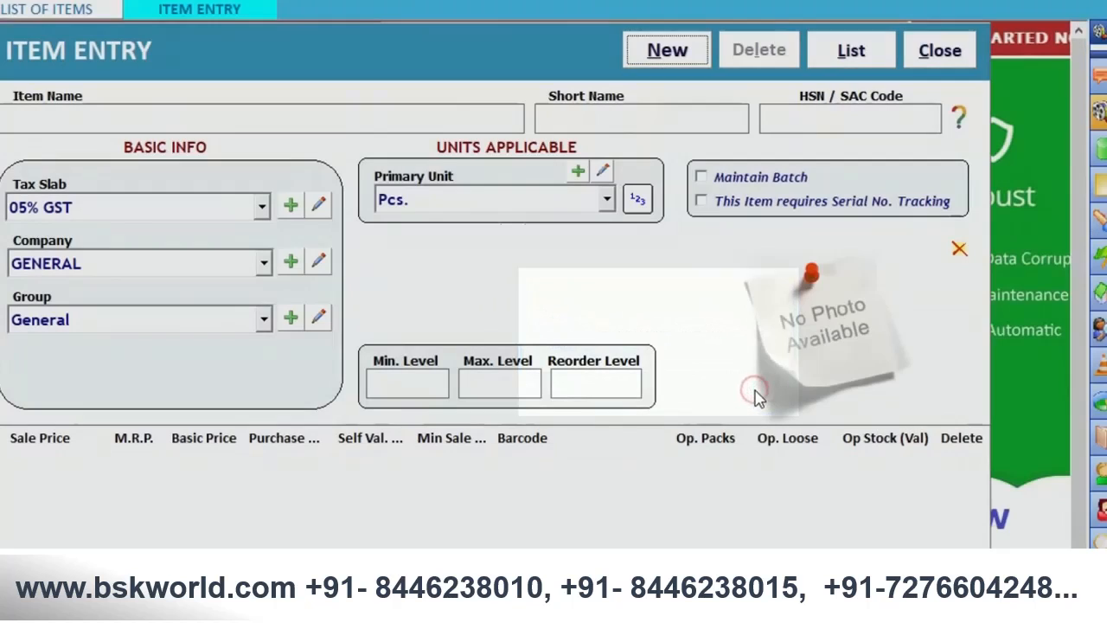
click(940, 50)
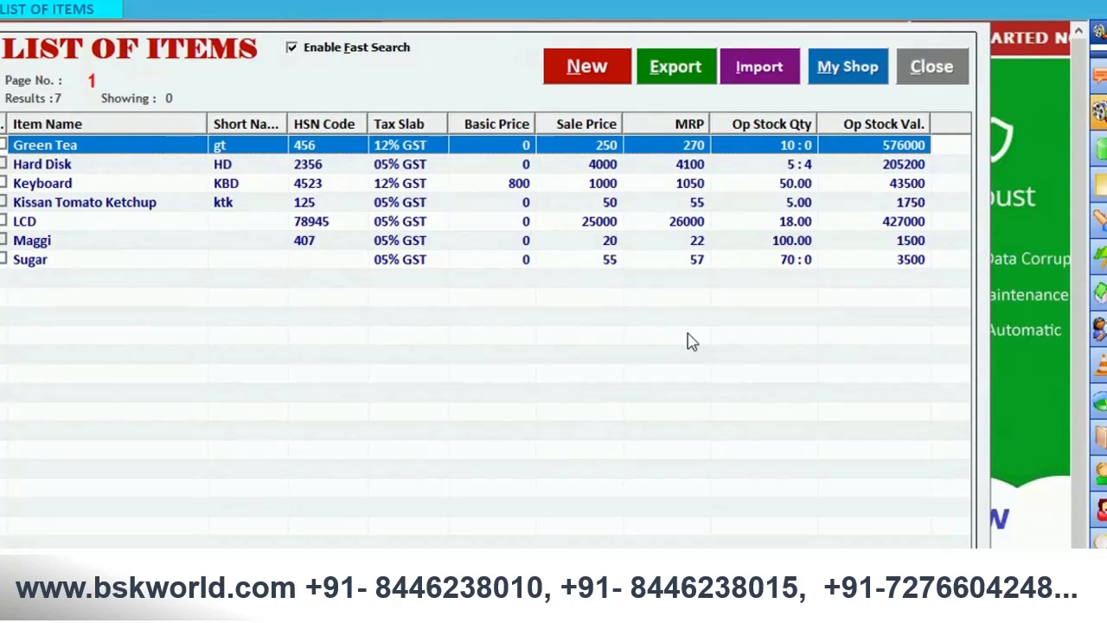
click(952, 70)
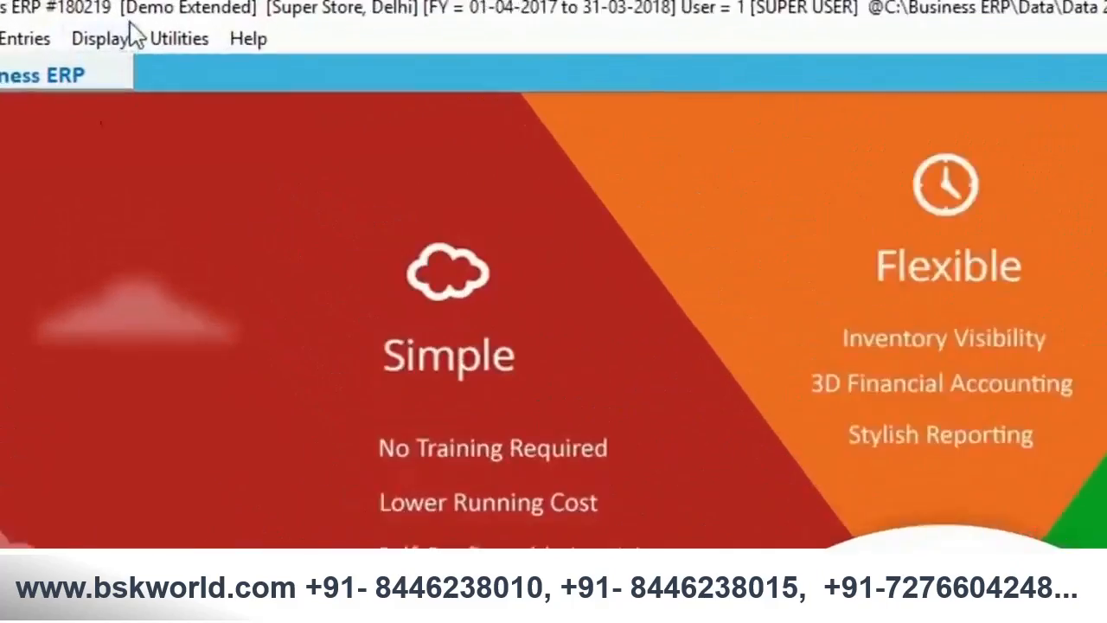
Generate the inventory Stock Report with its preset dates and regenerate it with a stock-level filter applied.
click(125, 8)
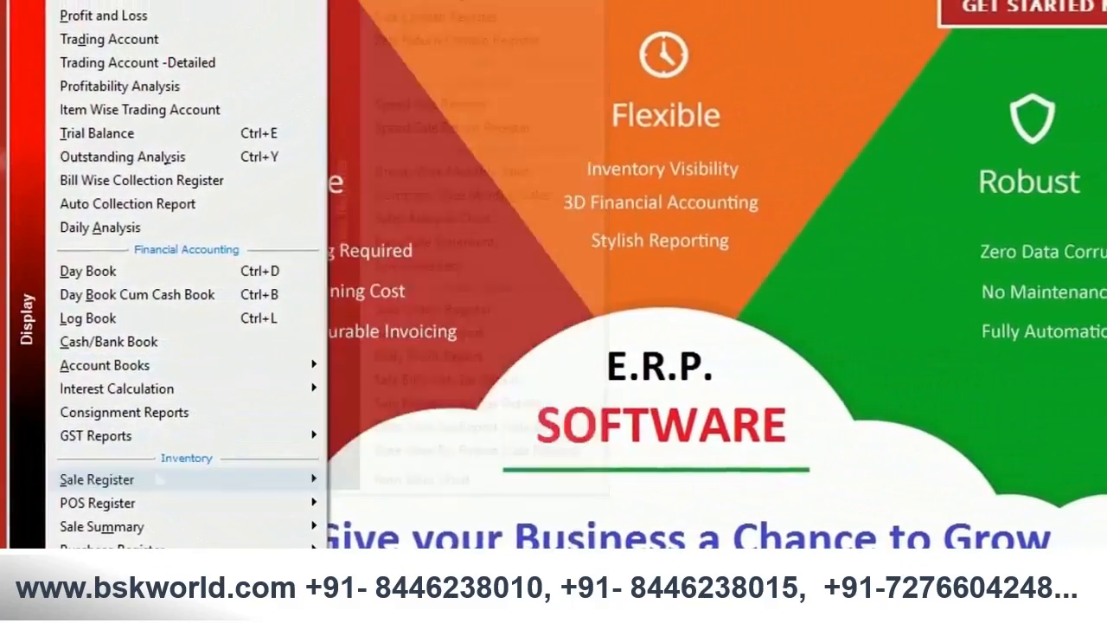
mouse_move(164, 606)
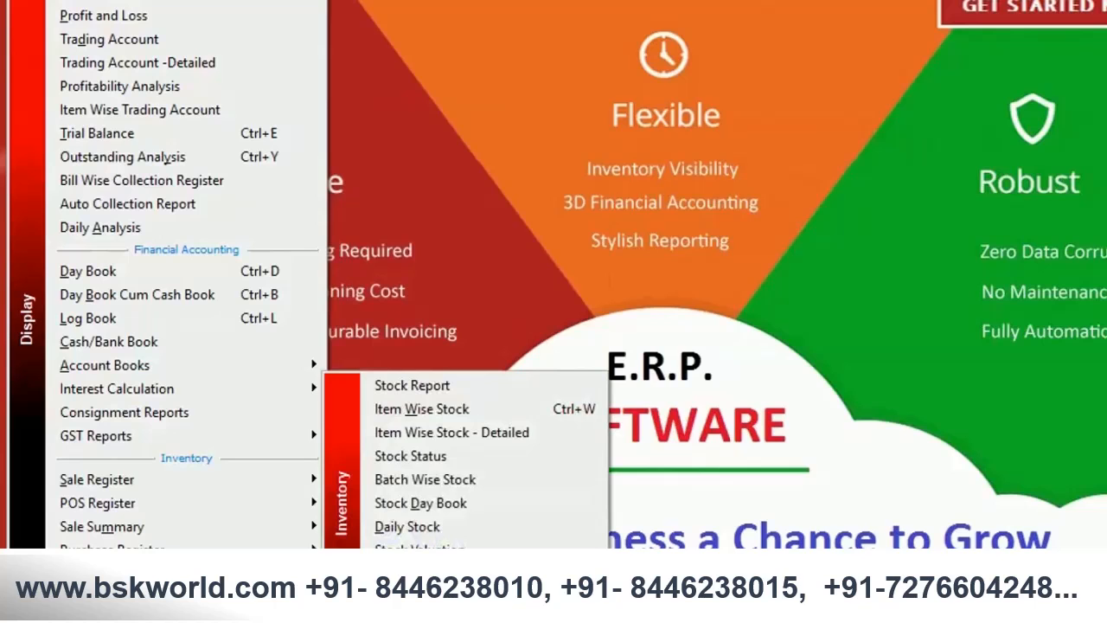
click(467, 385)
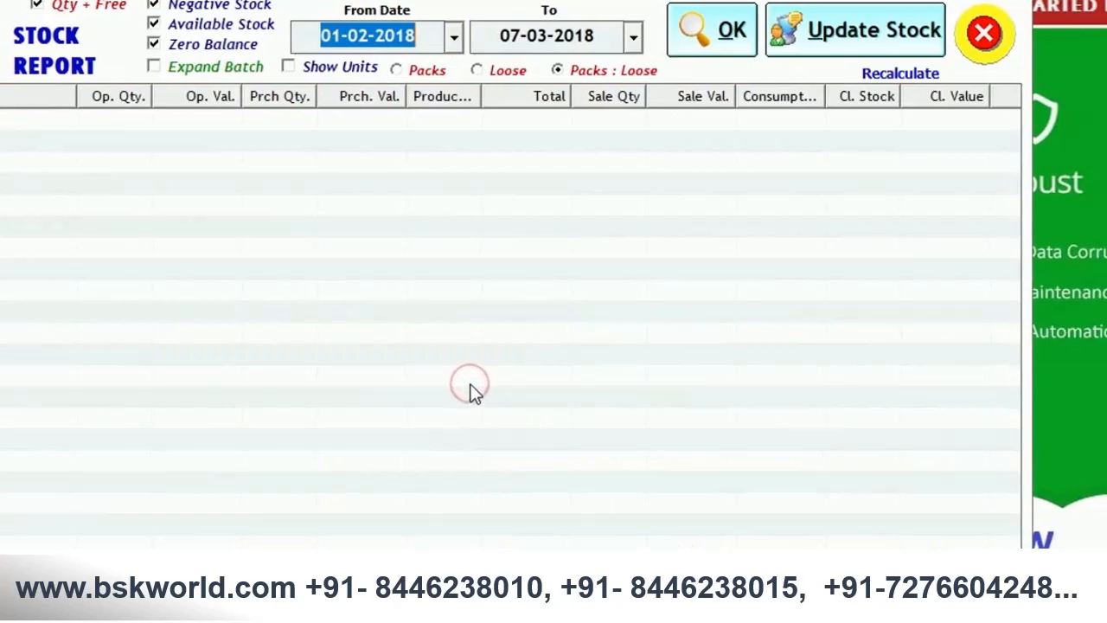
click(728, 38)
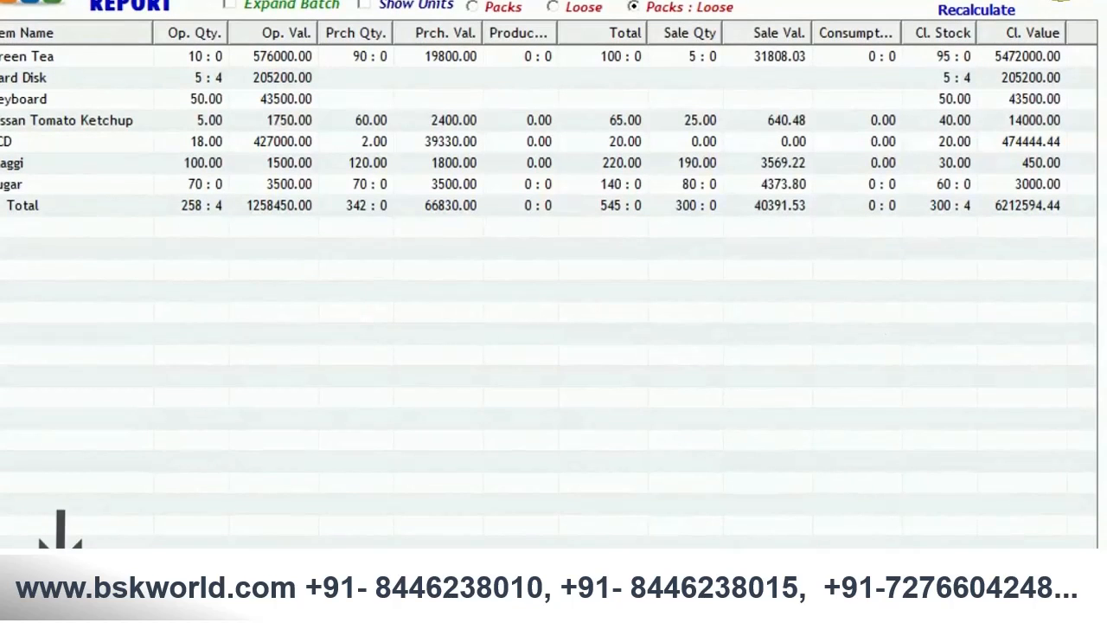
click(204, 587)
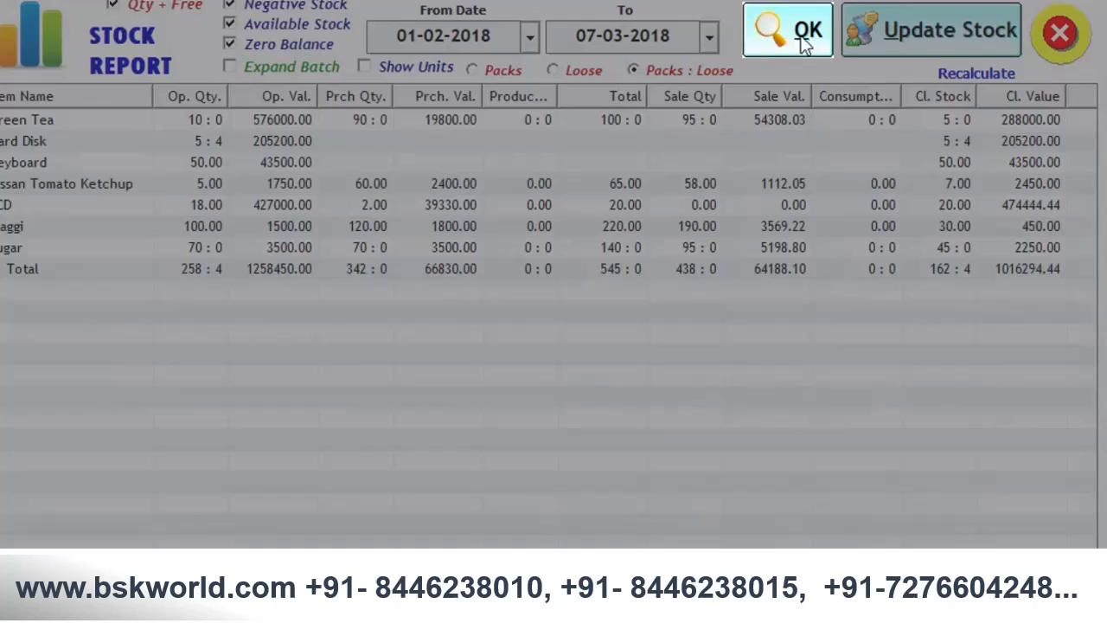
click(800, 38)
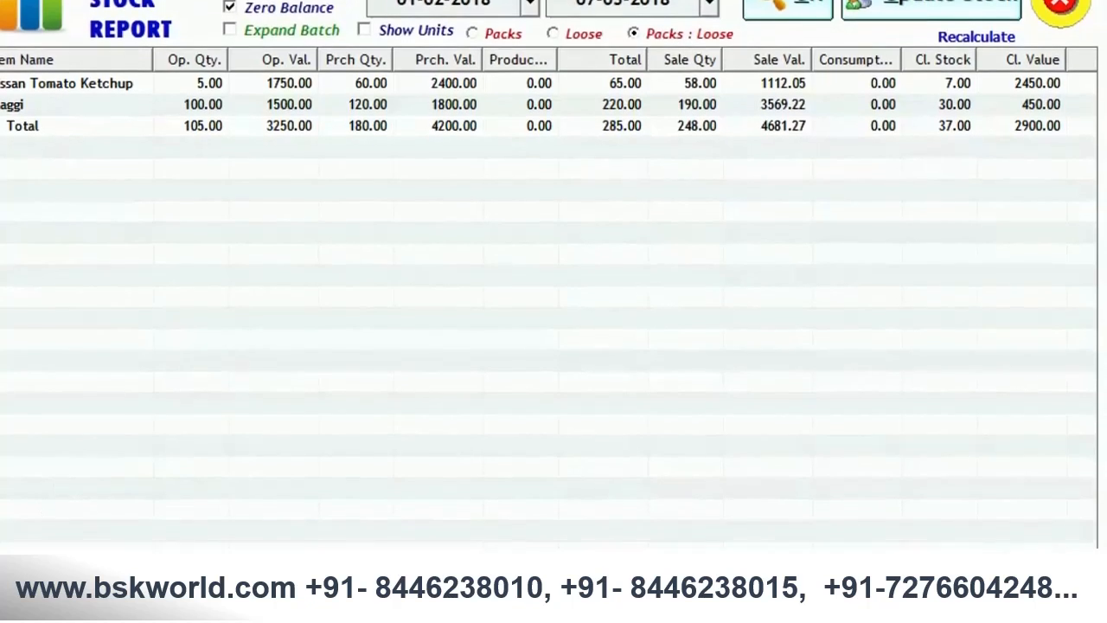
Restrict the stock report to Items Below Min. Level and regenerate it.
click(69, 597)
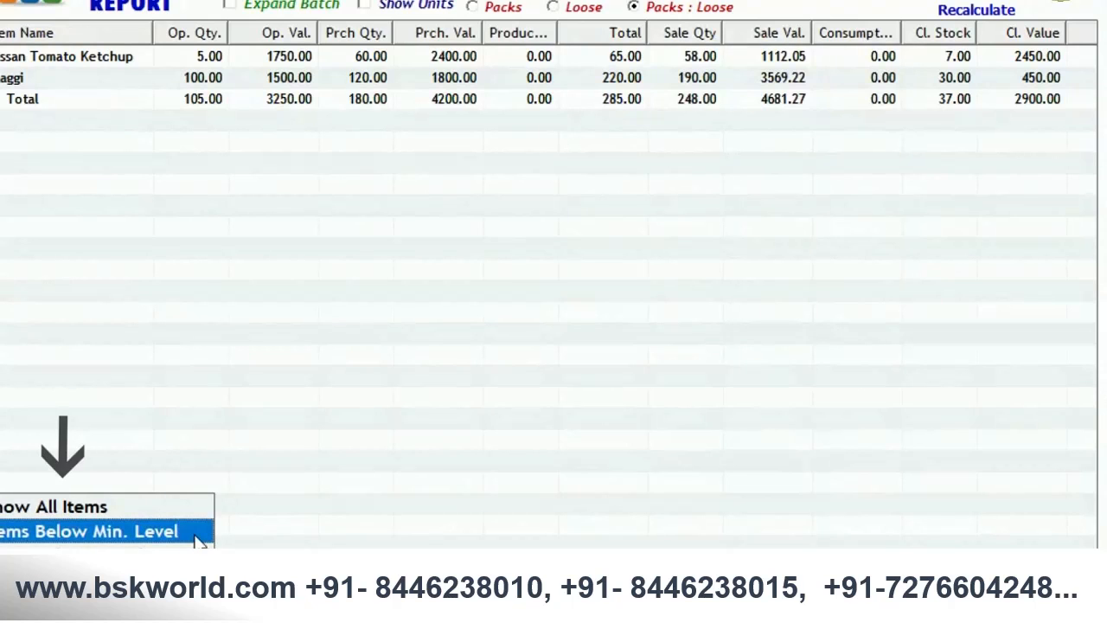
click(194, 536)
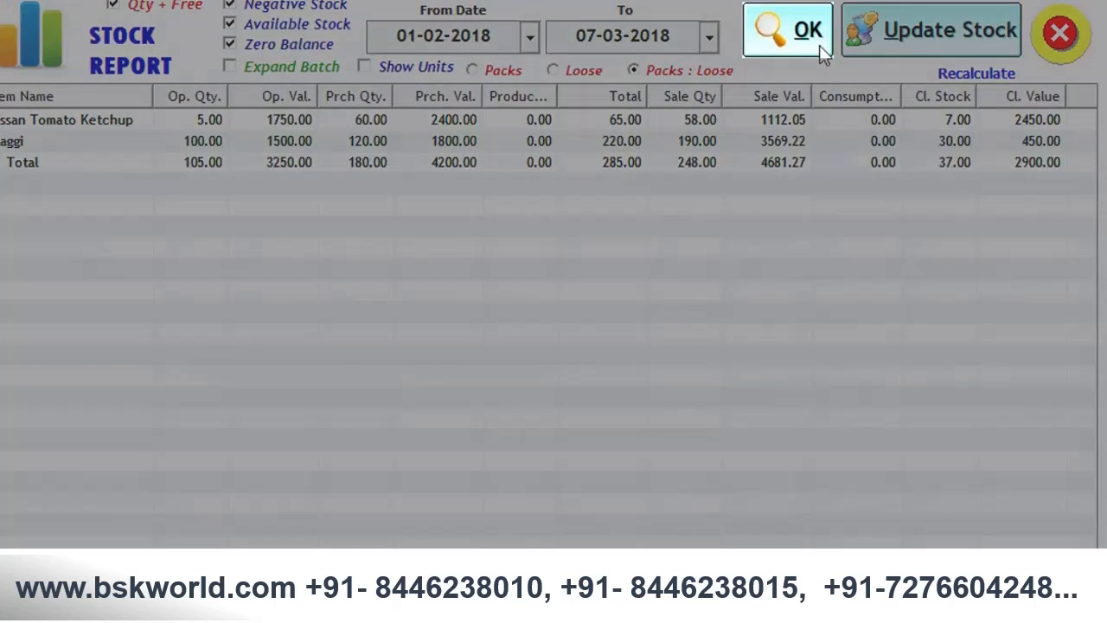
click(819, 45)
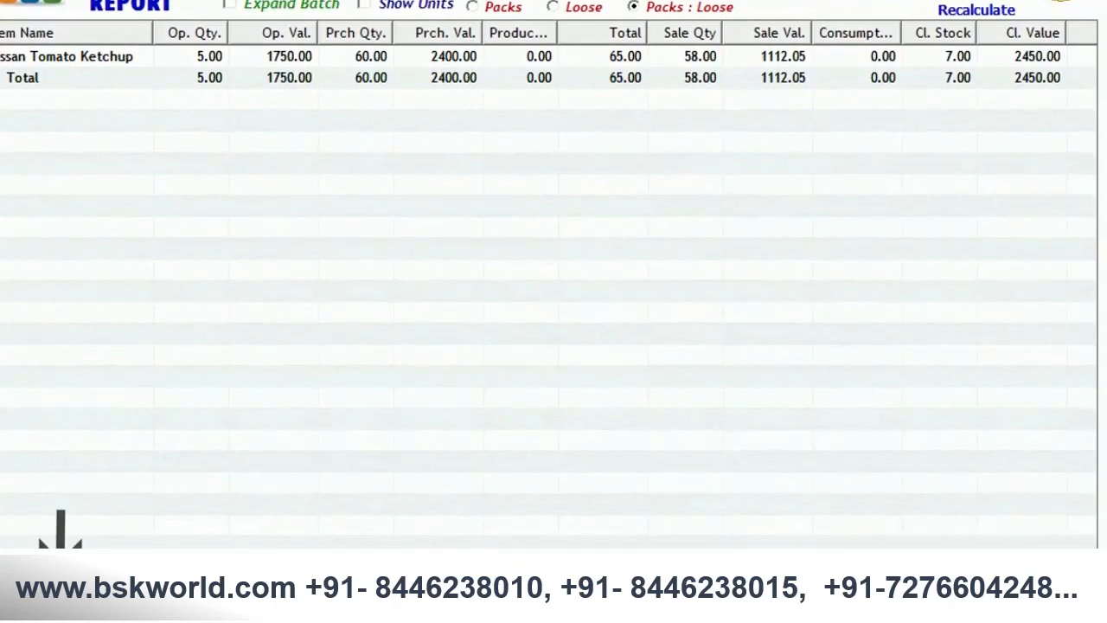
Regenerate the stock report with a different stock-level filter, then close the report.
click(60, 587)
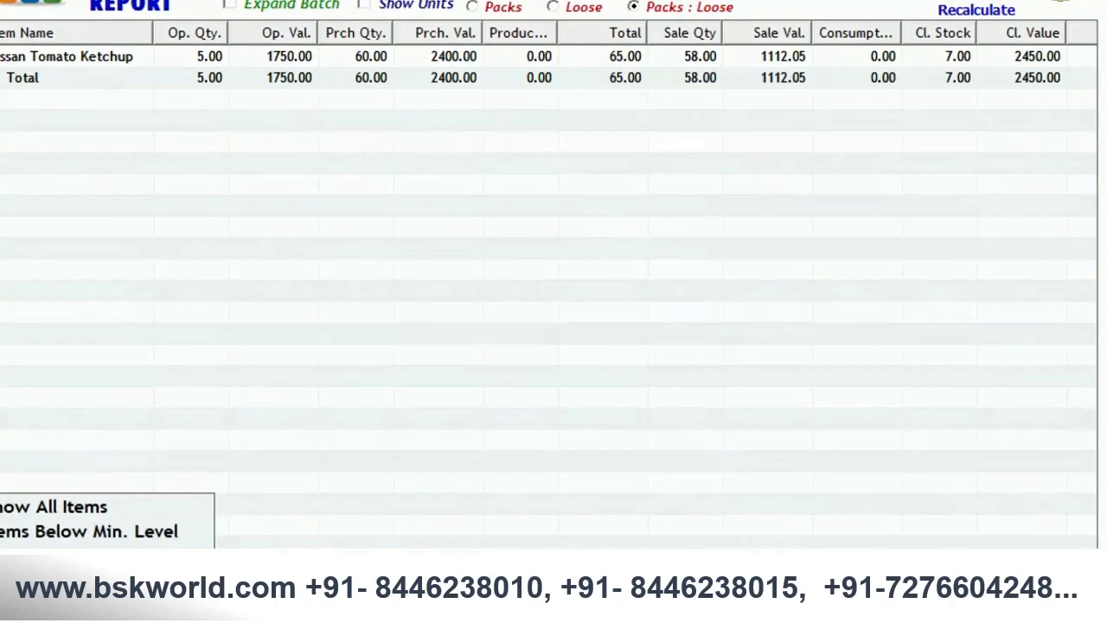
key(Escape)
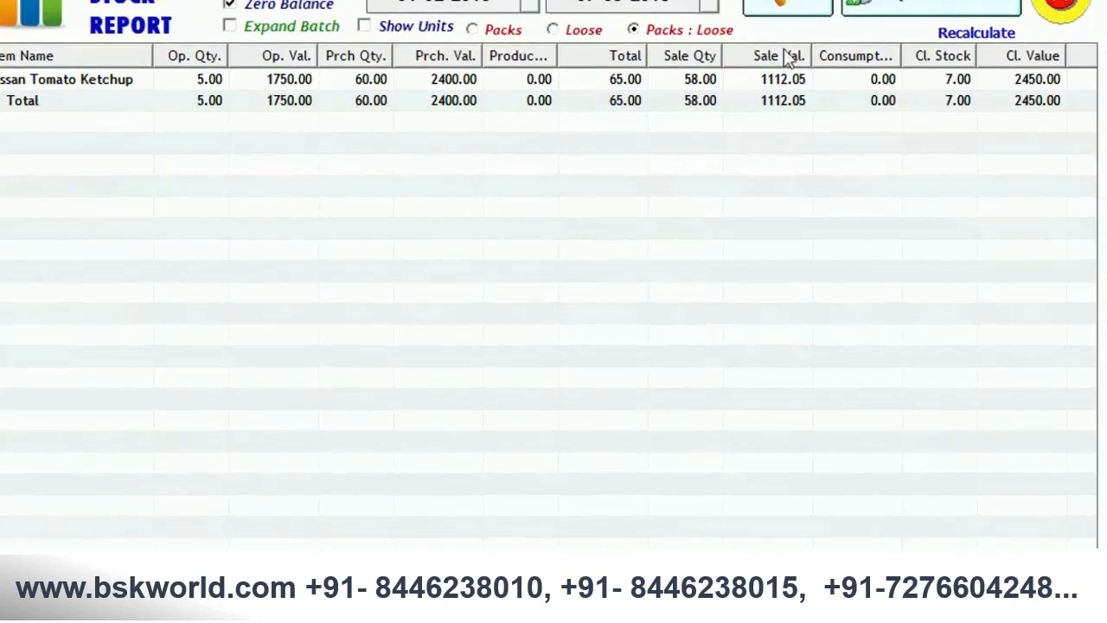
click(806, 45)
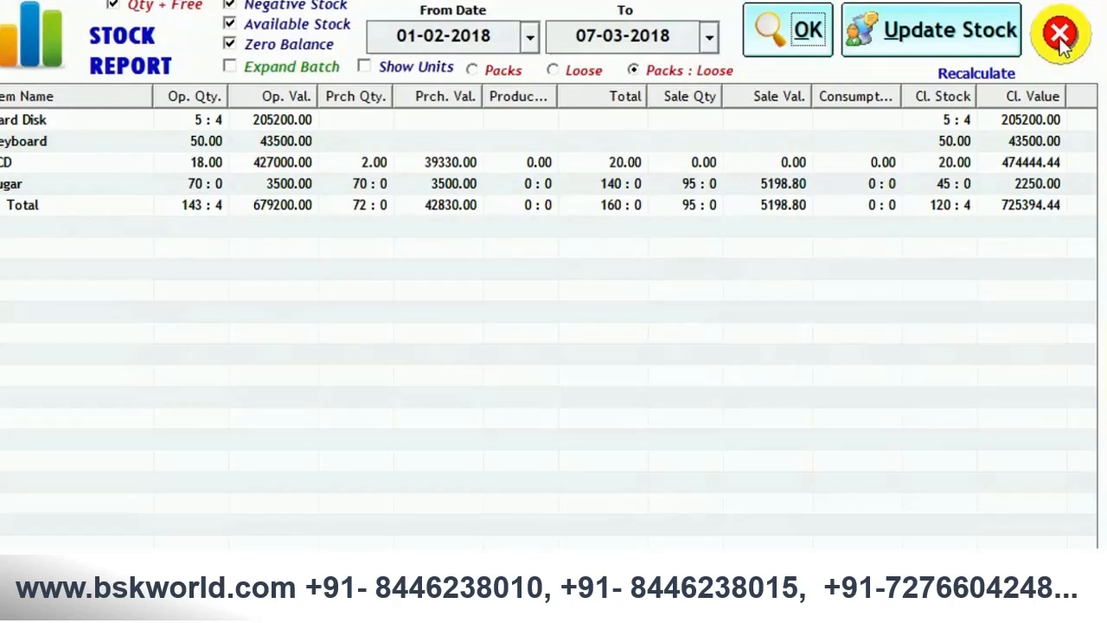
click(1060, 35)
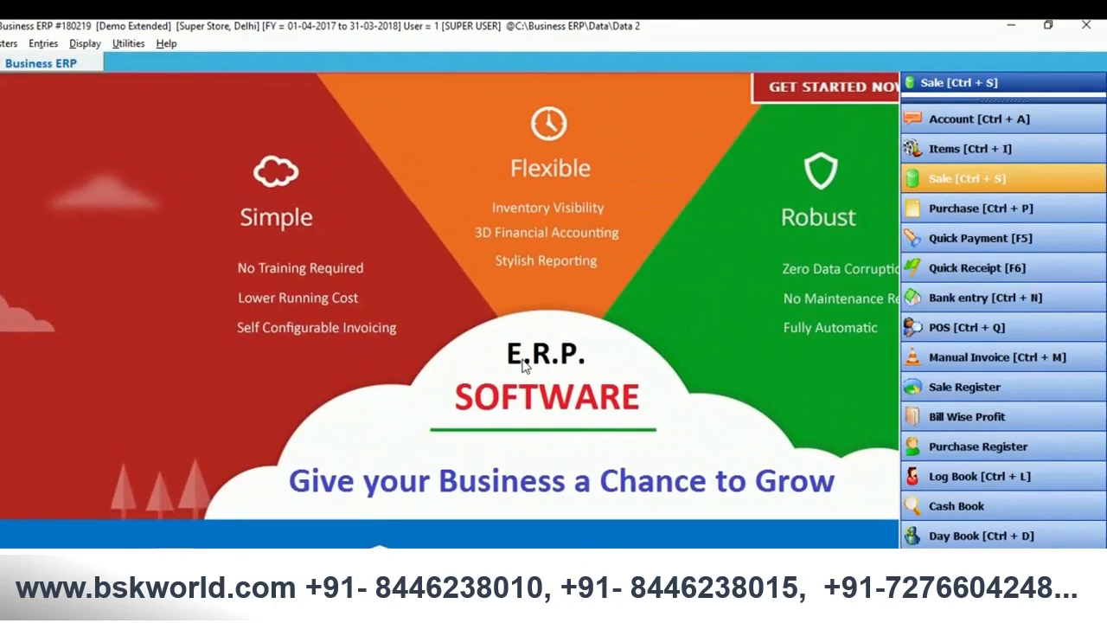